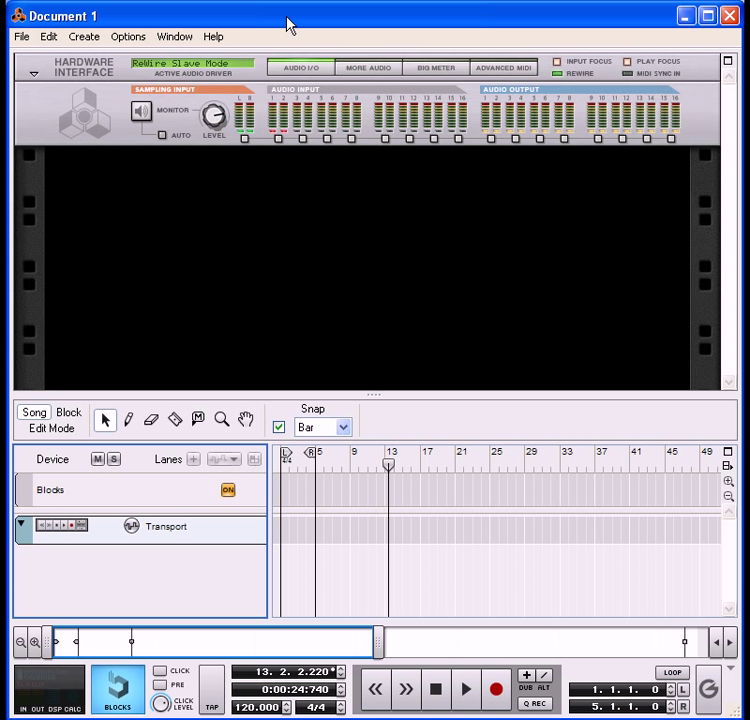
# Step: Add a 14:2 mixer to the empty rack
pyautogui.click(82, 38)
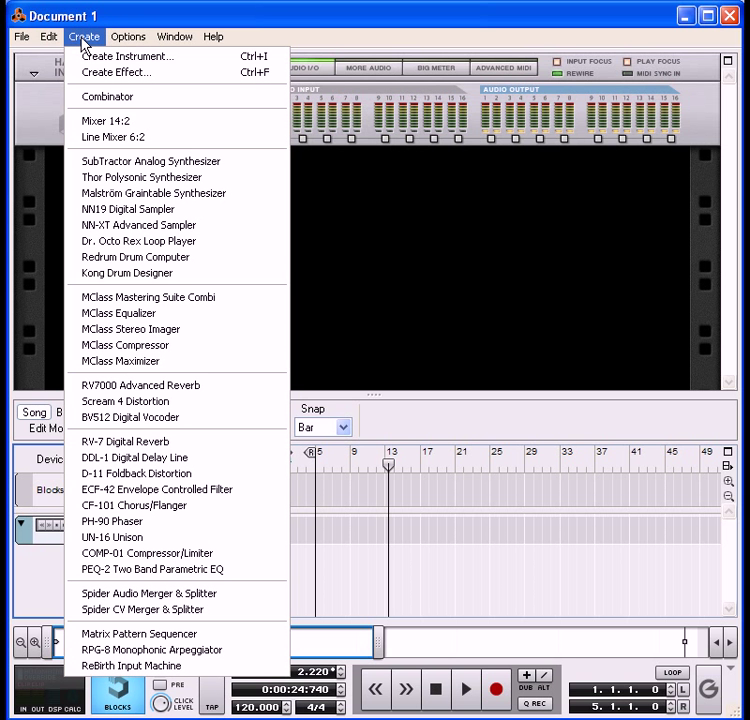
pyautogui.click(90, 124)
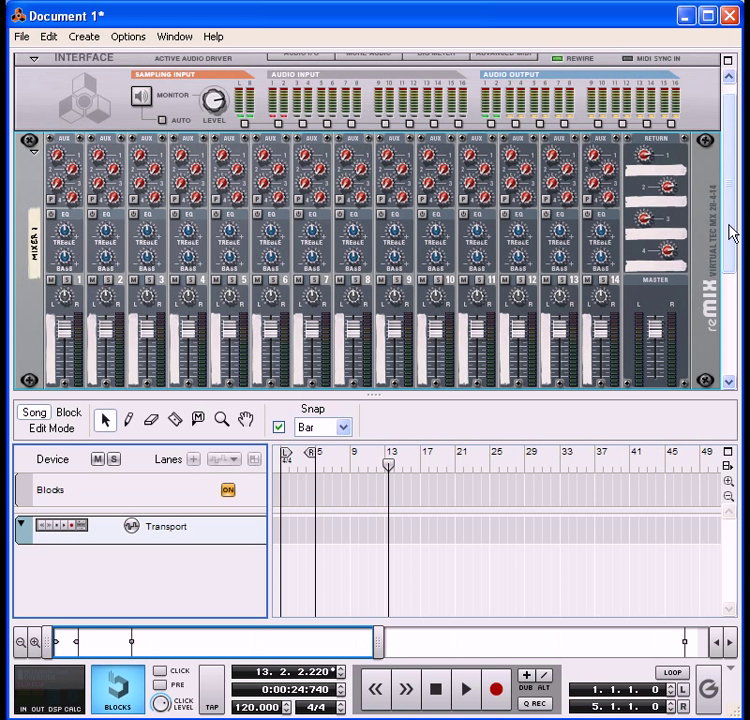
pyautogui.moveTo(732, 233); pyautogui.dragTo(725, 305)
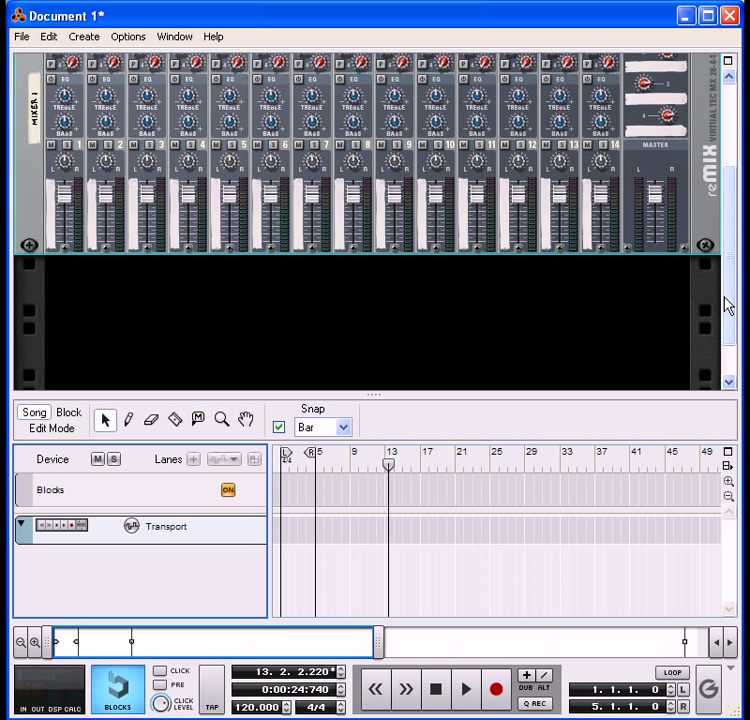
# Step: Add a Kong Drum Designer and load the BeatStreet.kong kit from Hip Hop Kits
pyautogui.click(78, 40)
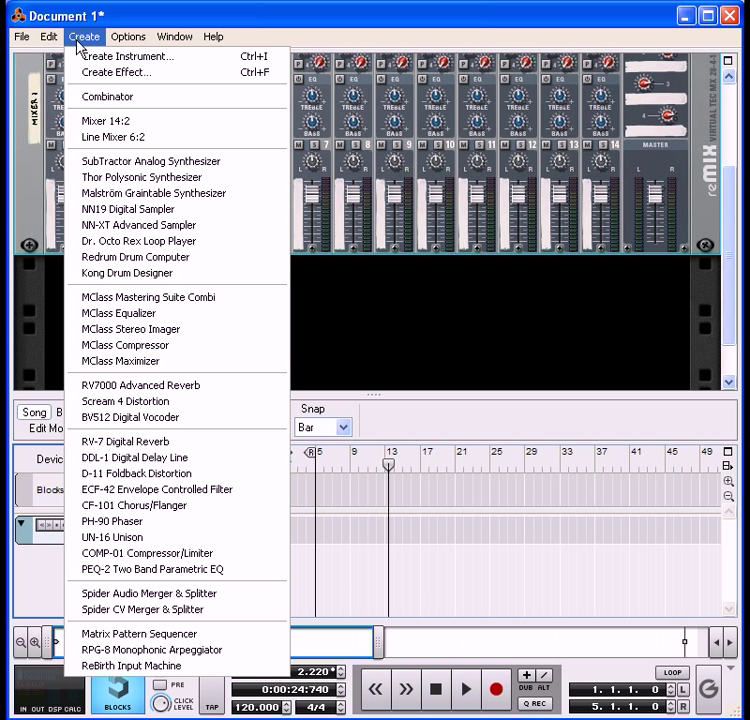
pyautogui.click(110, 273)
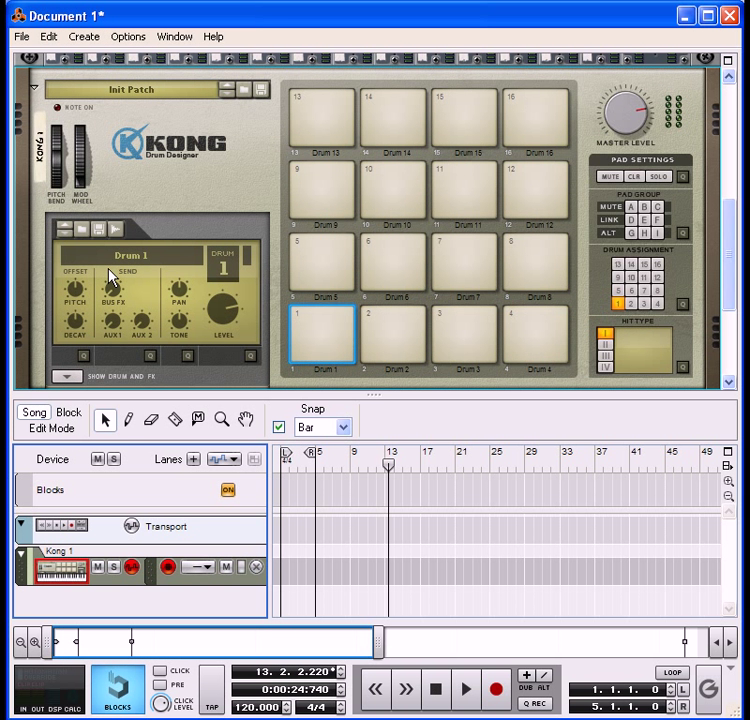
pyautogui.click(243, 99)
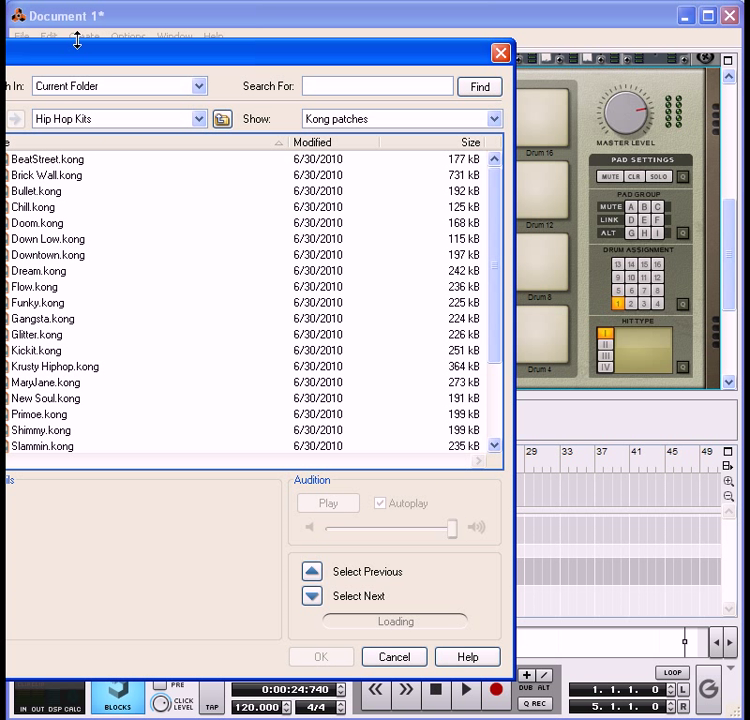
pyautogui.moveTo(84, 57); pyautogui.dragTo(295, 55)
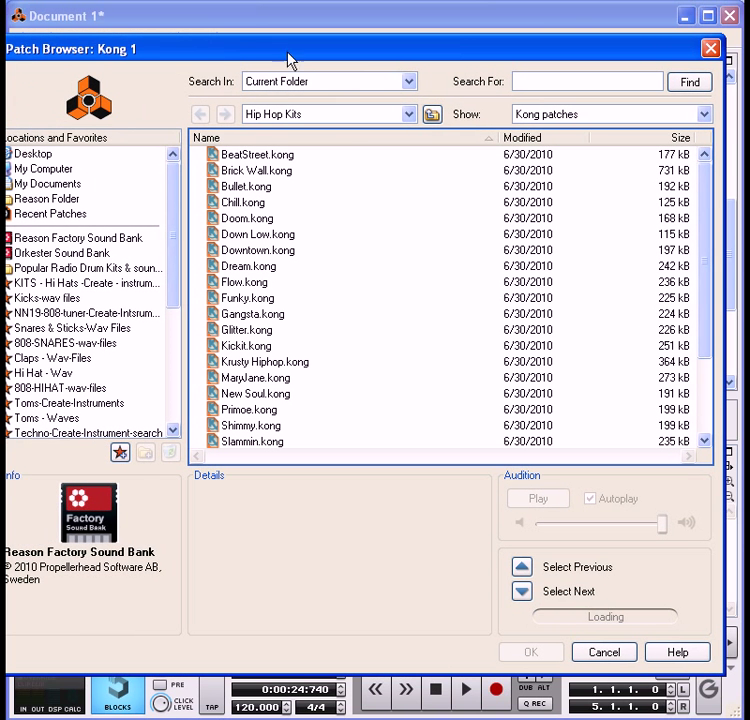
pyautogui.doubleClick(245, 157)
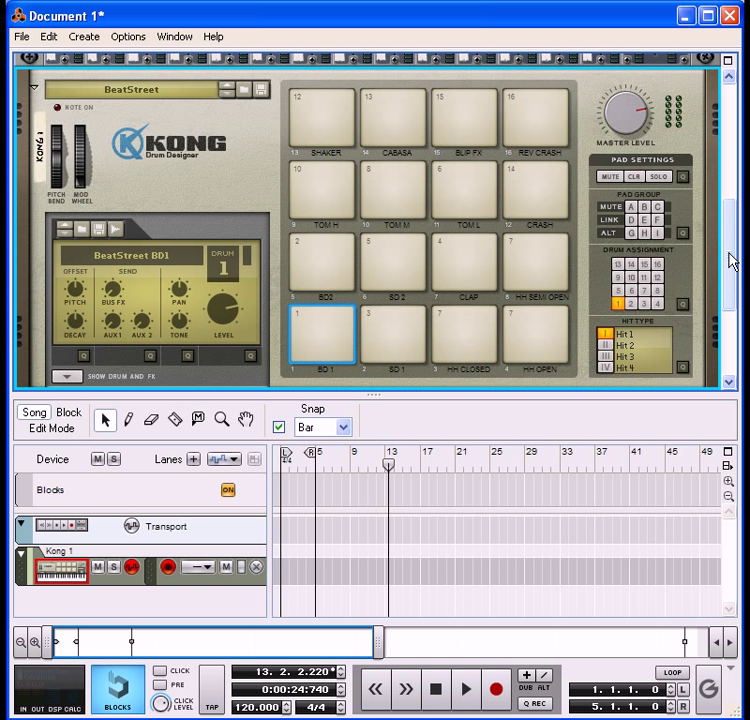
pyautogui.moveTo(733, 260); pyautogui.dragTo(730, 311)
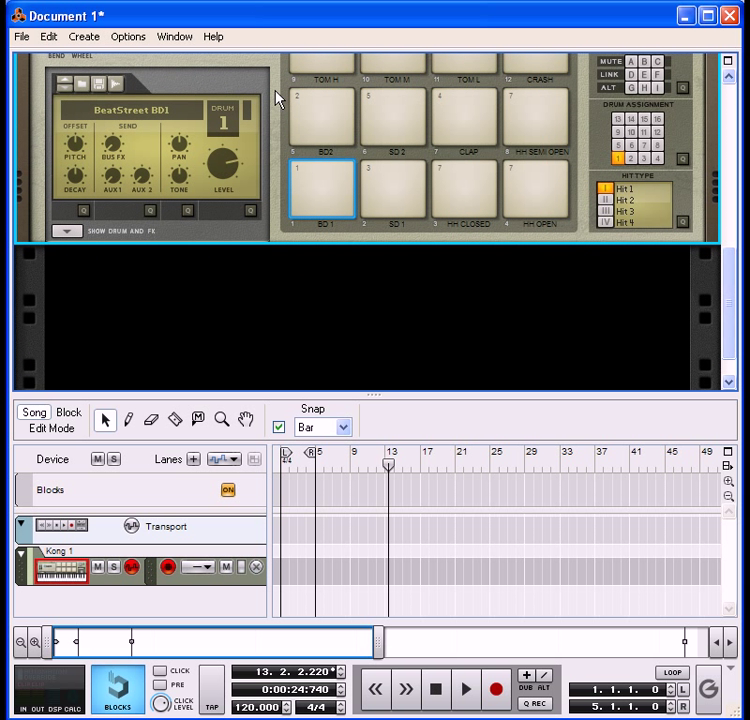
# Step: Create a SubTractor and load Bass Guitar.zyp from the Subtractor Patches folder
pyautogui.click(82, 39)
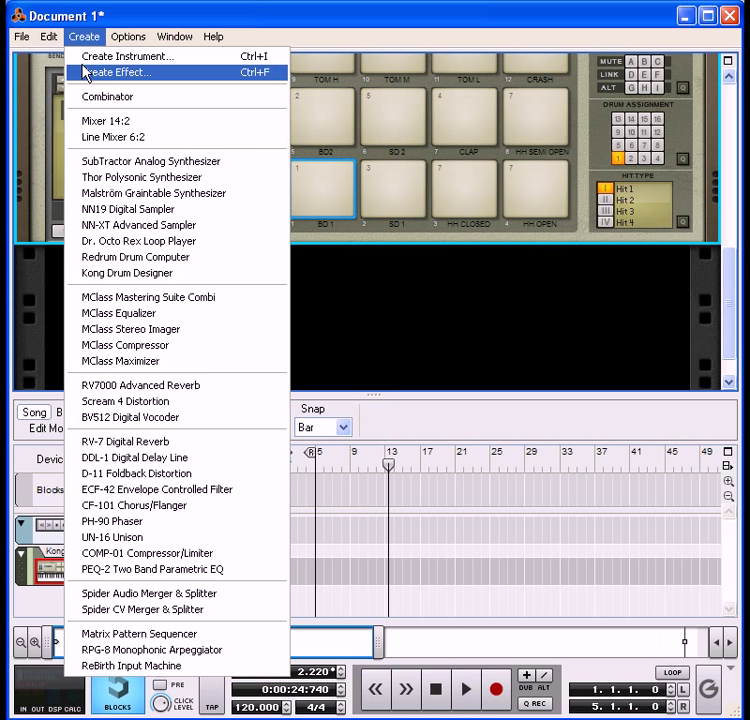
pyautogui.click(112, 163)
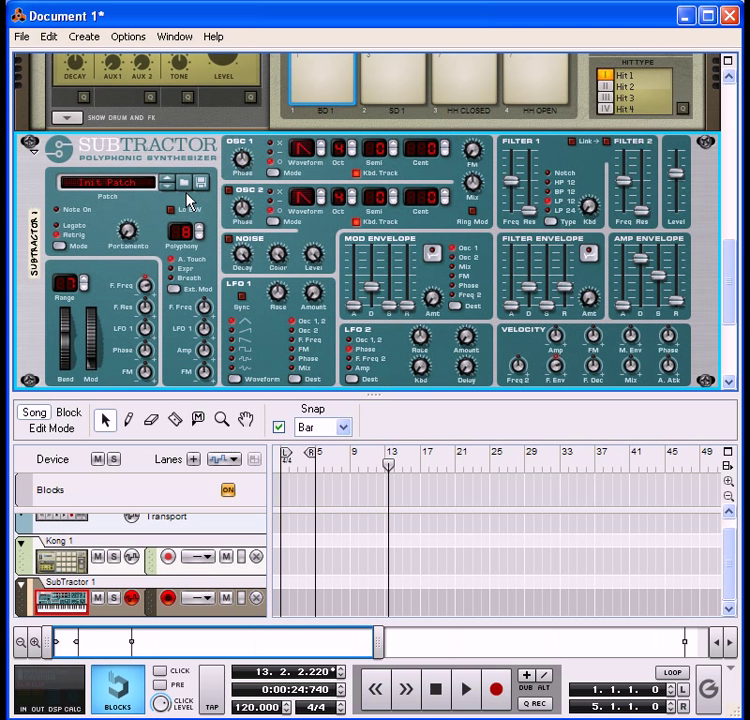
pyautogui.click(183, 183)
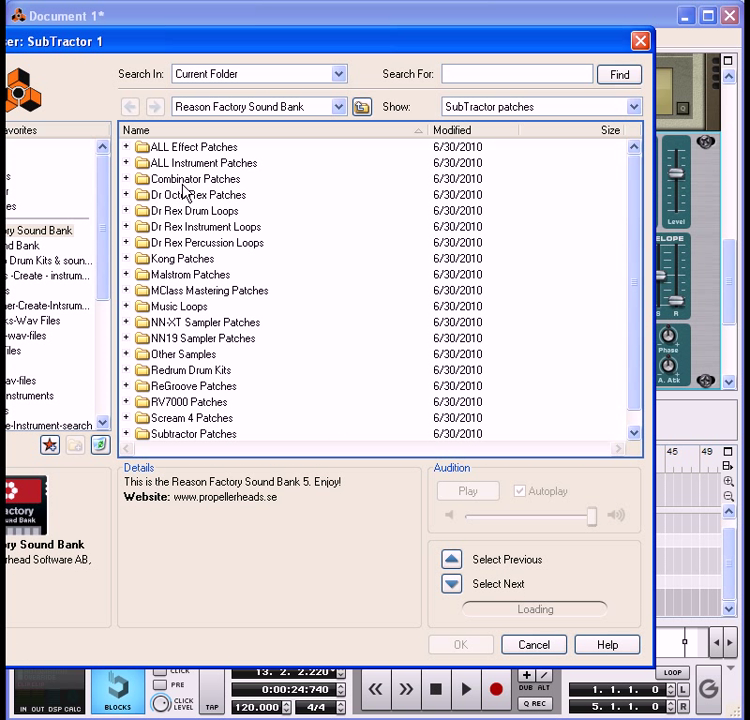
pyautogui.click(126, 435)
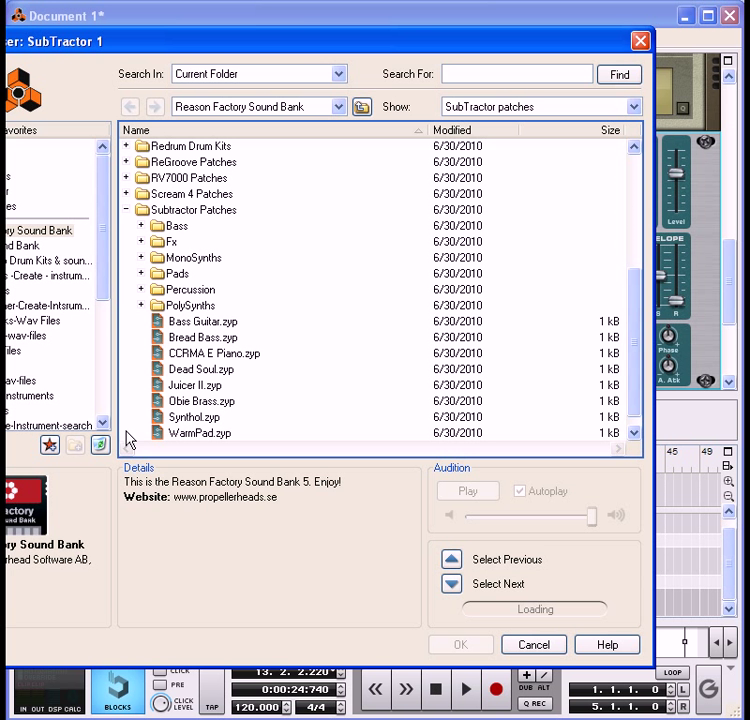
pyautogui.doubleClick(184, 322)
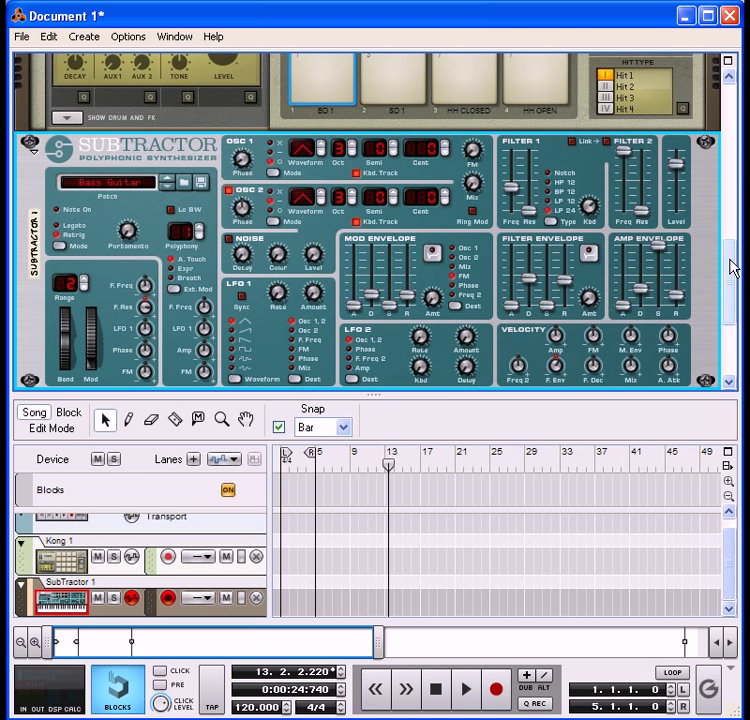
pyautogui.moveTo(731, 263); pyautogui.dragTo(728, 311)
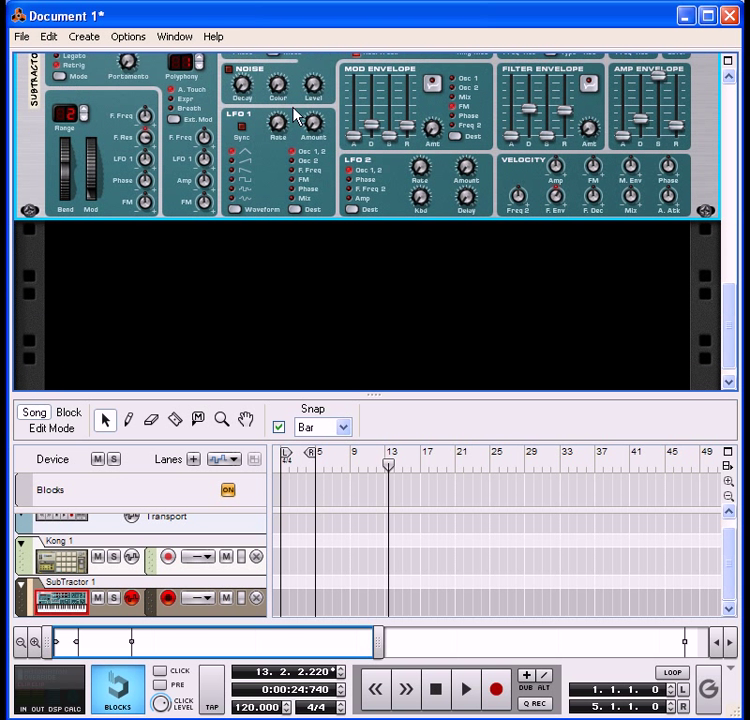
# Step: Create an NN-XT sampler and load A Grand Piano.sxt from NN-XT Sampler Patches > Piano
pyautogui.click(84, 38)
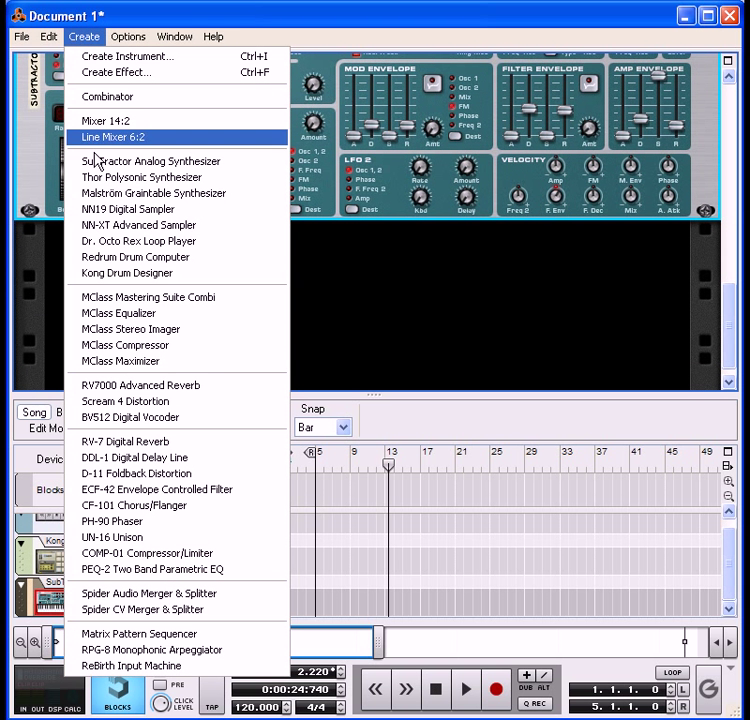
pyautogui.click(104, 229)
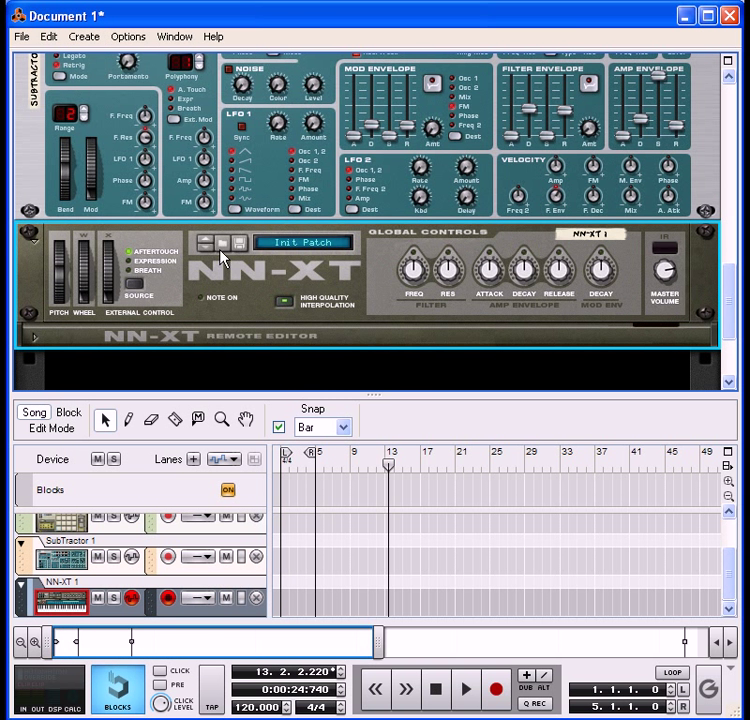
pyautogui.click(225, 246)
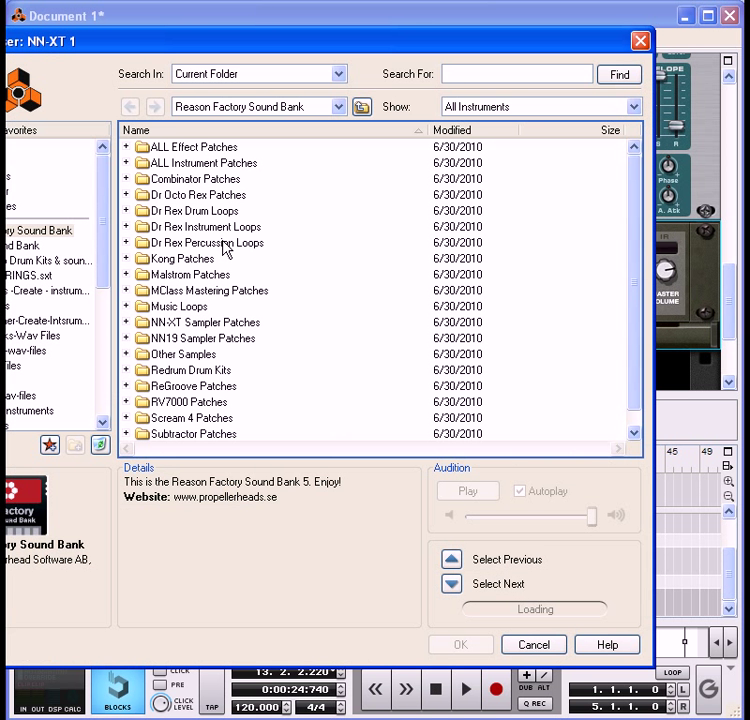
pyautogui.click(126, 322)
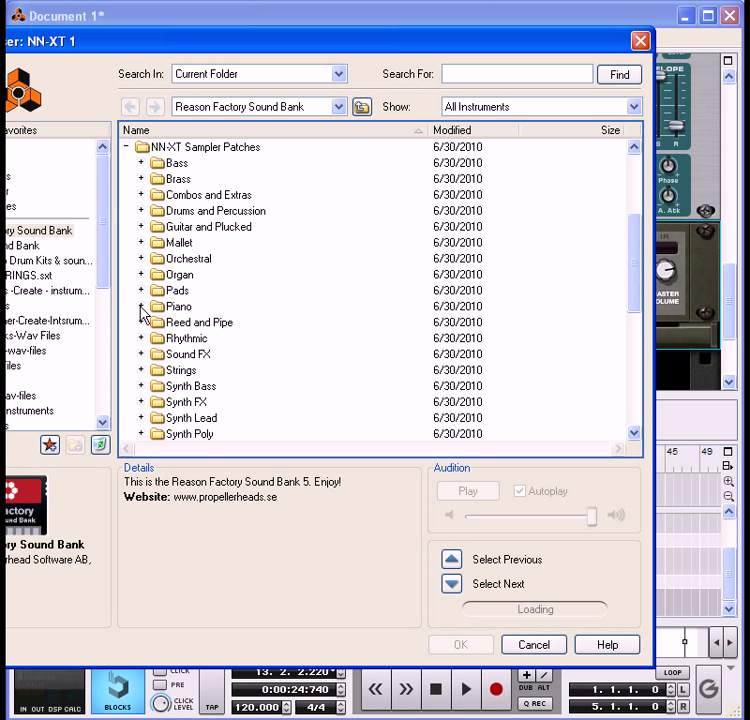
pyautogui.click(141, 308)
pyautogui.doubleClick(187, 322)
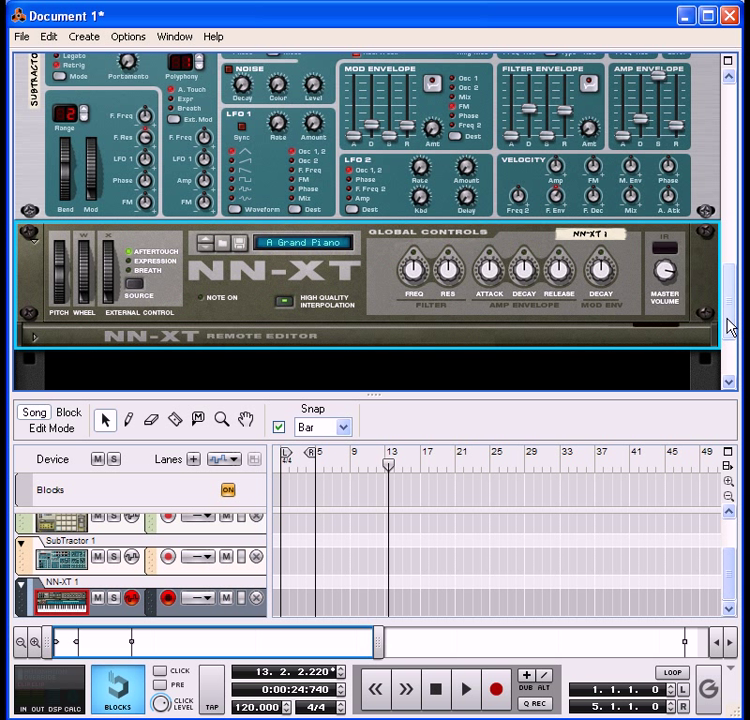
pyautogui.moveTo(728, 326); pyautogui.dragTo(709, 215)
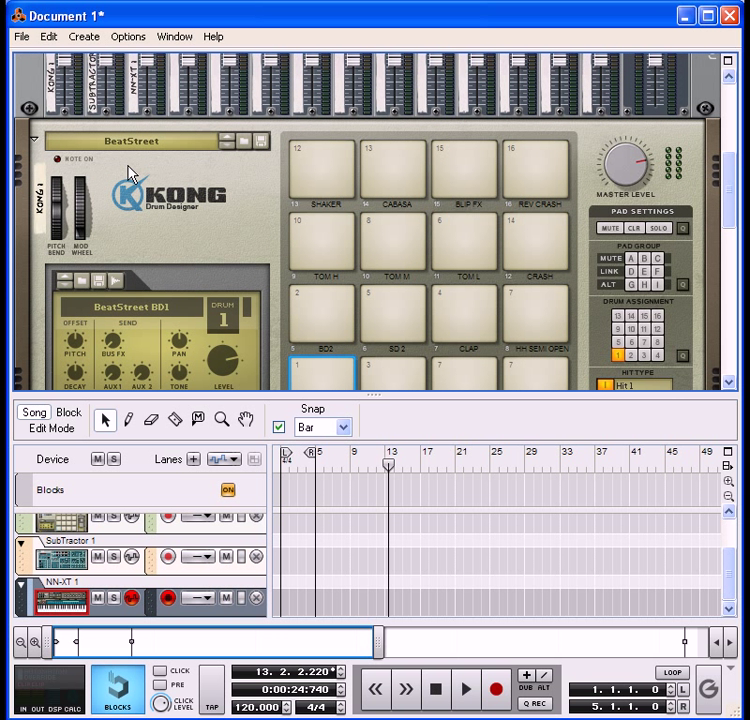
# Step: Audition the Kong's first drum pad, review the rack, then bring up the Edit menu
pyautogui.click(328, 374)
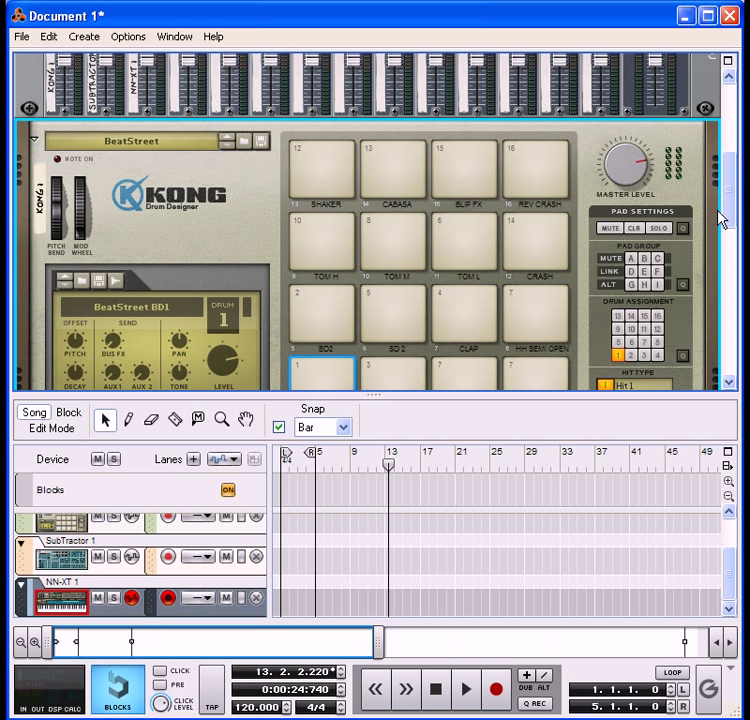
pyautogui.moveTo(733, 226); pyautogui.dragTo(723, 306)
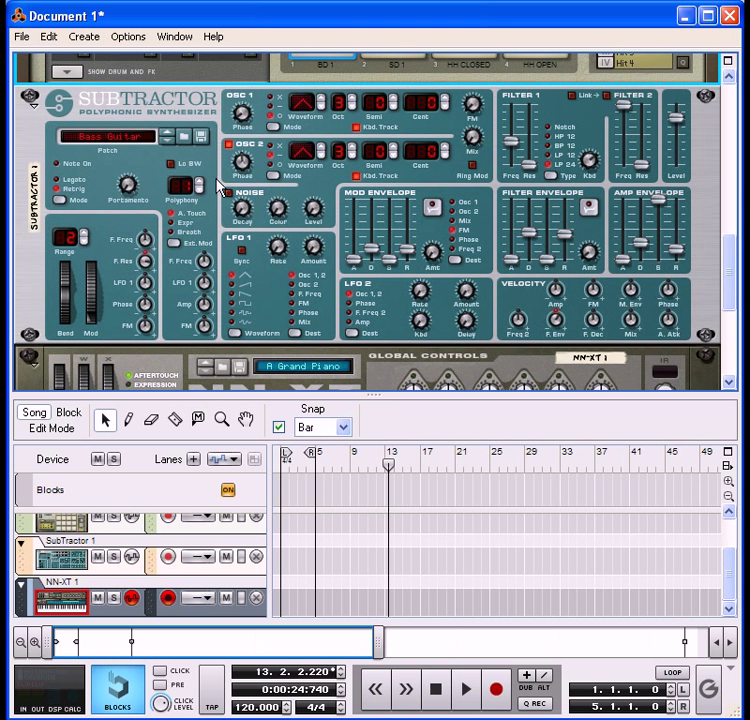
pyautogui.moveTo(730, 288)
pyautogui.mouseDown()
pyautogui.moveTo(730, 340)
pyautogui.moveTo(727, 301)
pyautogui.mouseUp()
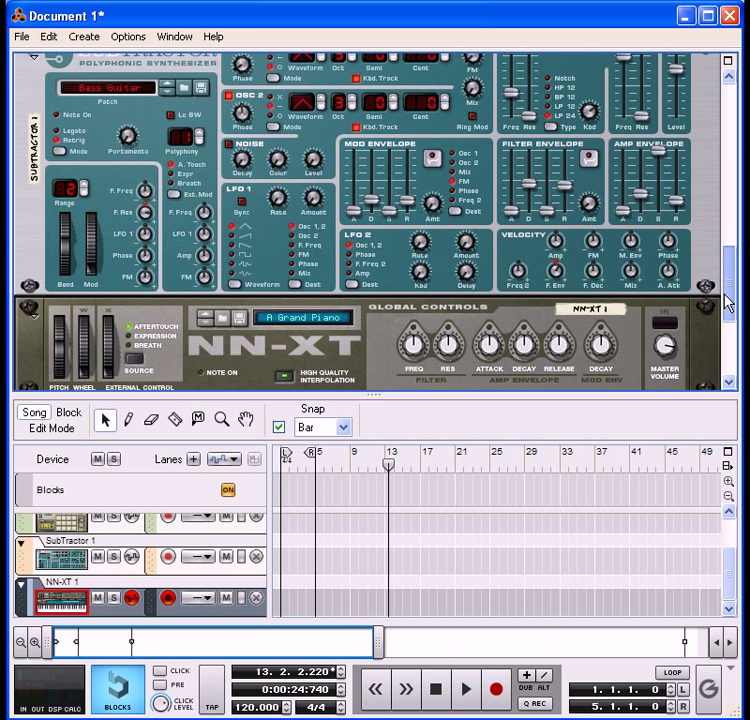
pyautogui.click(48, 38)
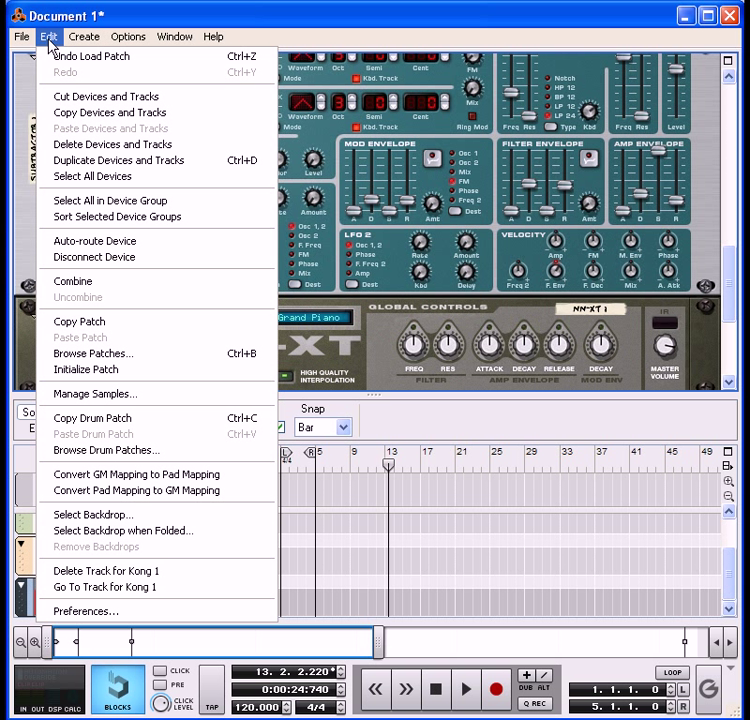
# Step: Review the General preferences, with Empty Rack as the default song, and close them unchanged
pyautogui.click(123, 612)
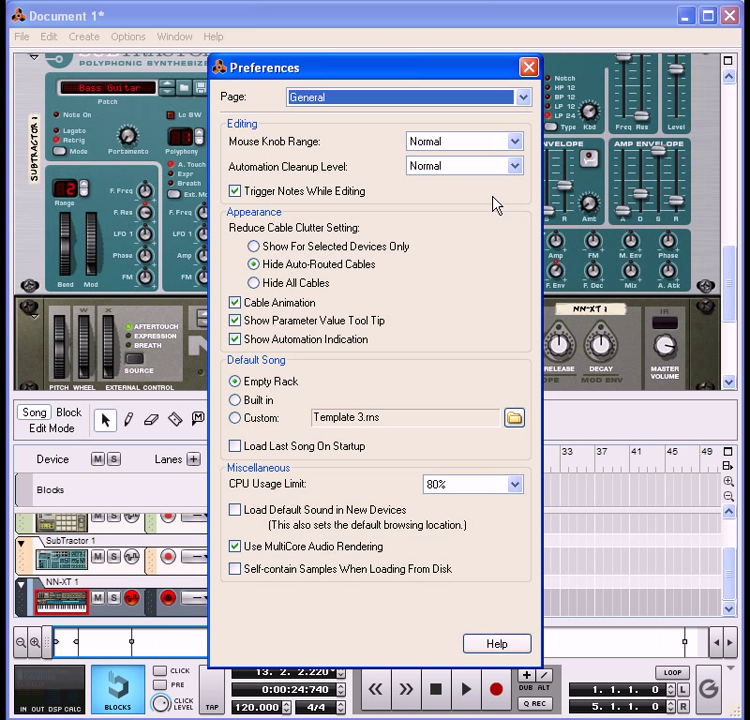
pyautogui.click(530, 69)
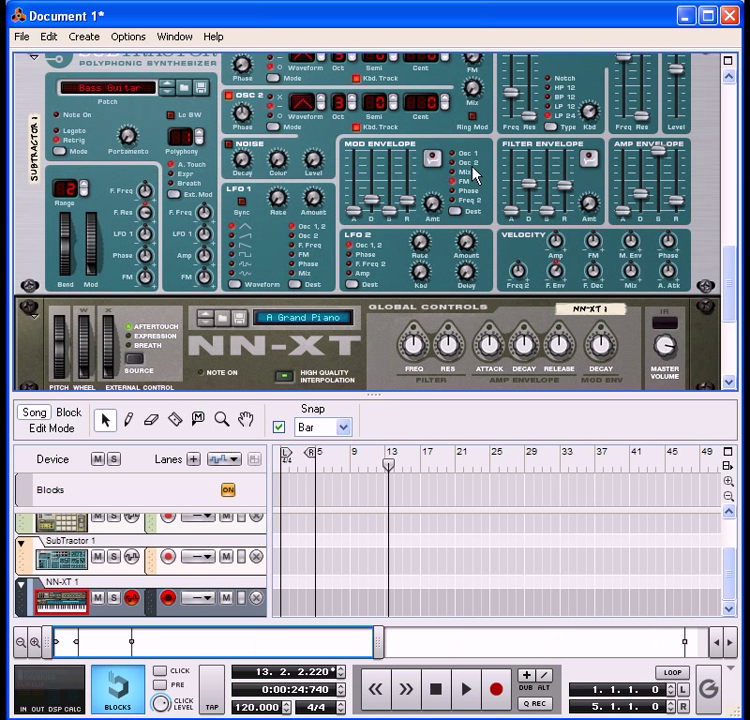
# Step: Save the song as 'Template 4.rns' in the My Reason Tracks folder
pyautogui.moveTo(729, 289); pyautogui.dragTo(712, 298)
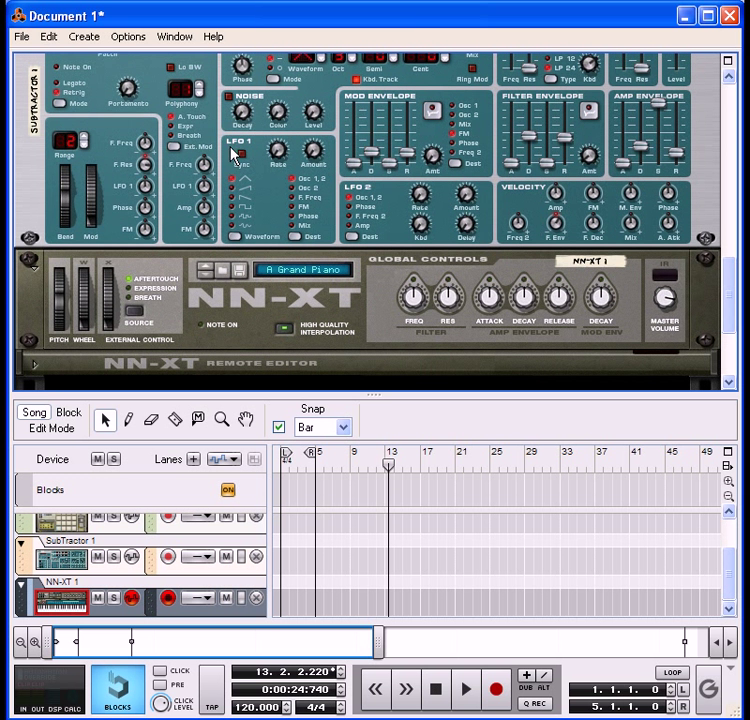
pyautogui.click(23, 40)
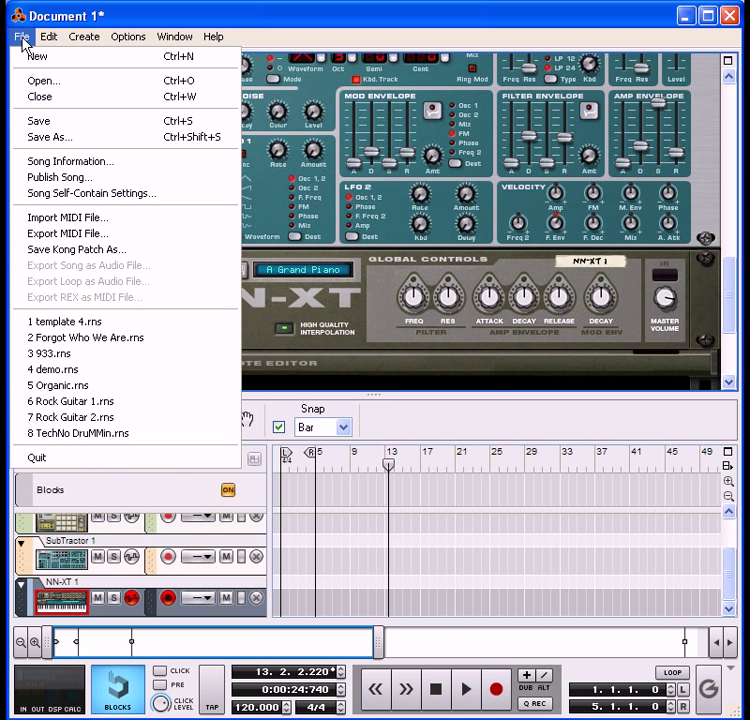
pyautogui.click(54, 139)
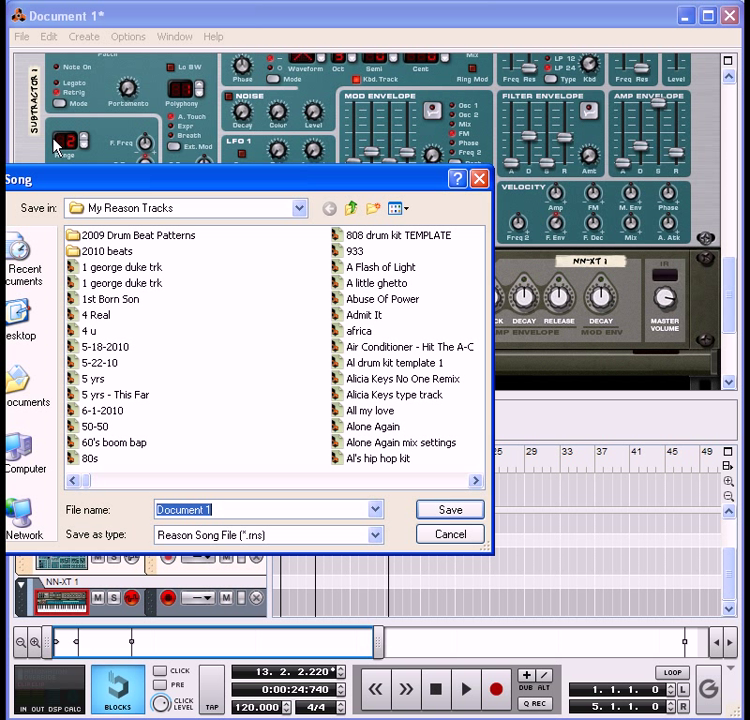
pyautogui.write('Te')
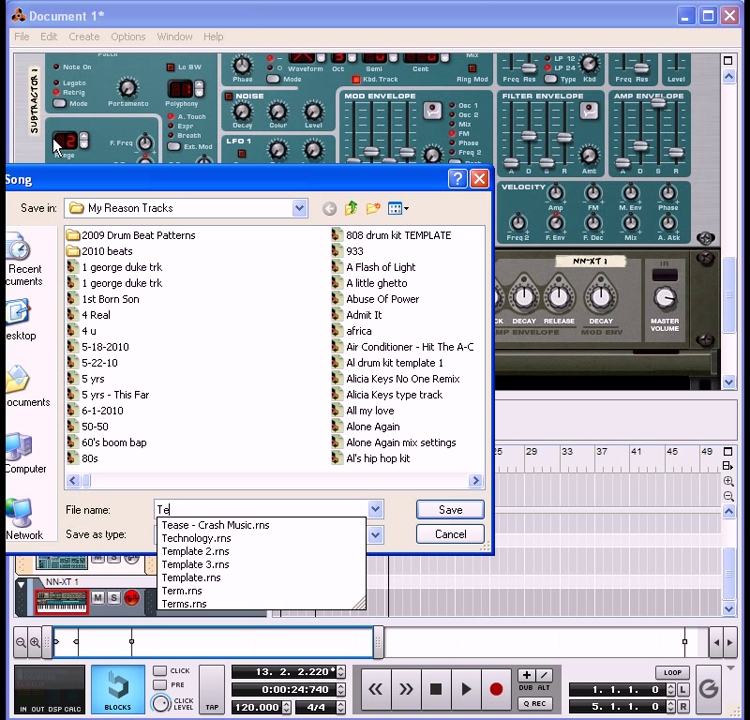
pyautogui.write('mpla')
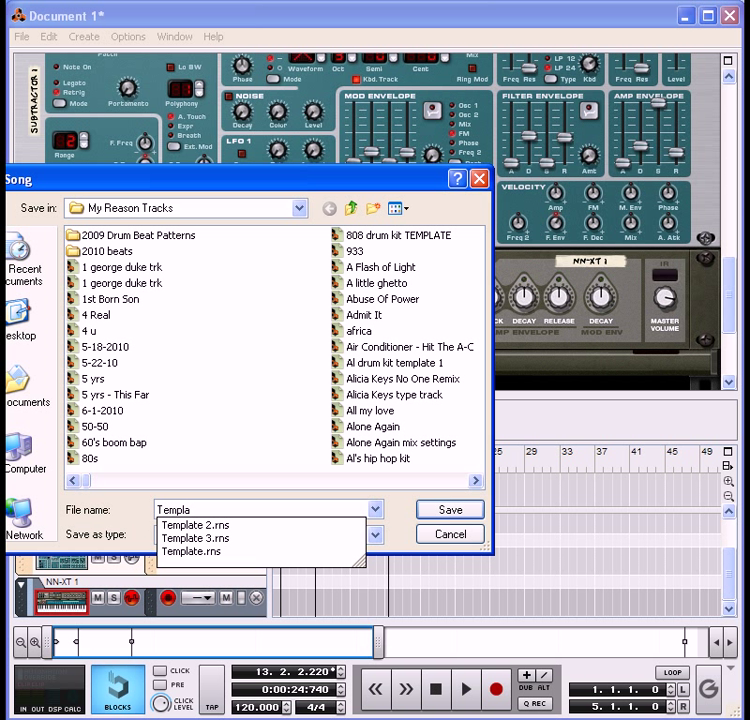
pyautogui.write('te 4')
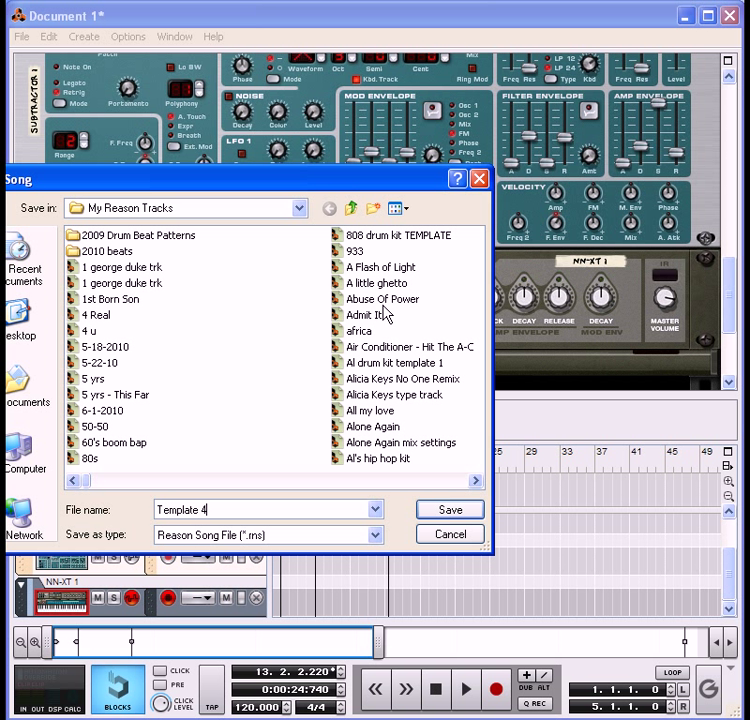
pyautogui.click(437, 512)
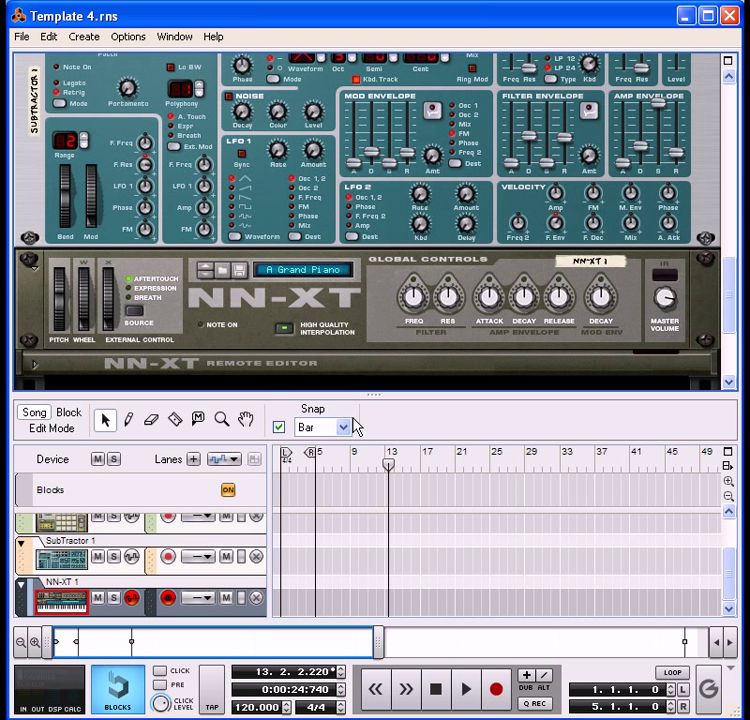
# Step: Set the General preferences default song to Custom, choosing Template 4.rns
pyautogui.click(48, 36)
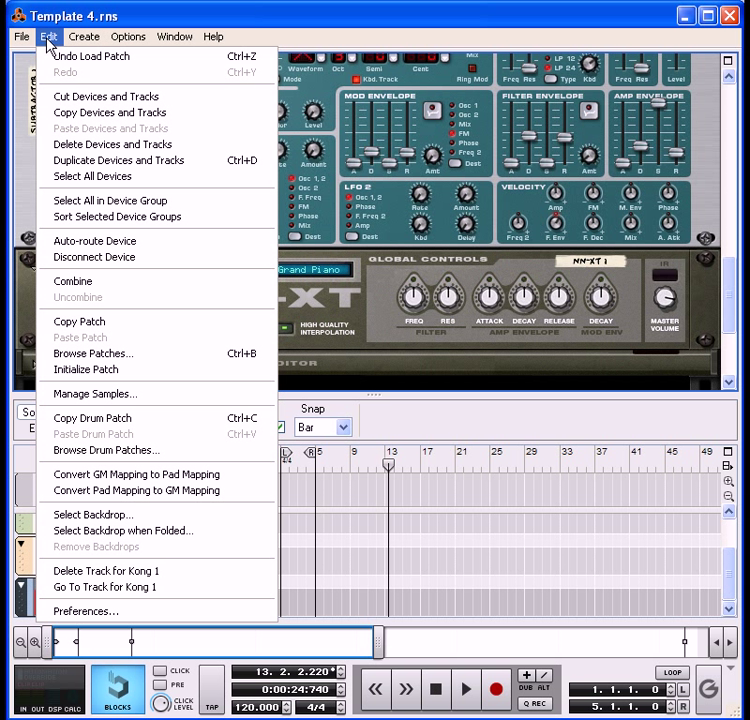
pyautogui.click(86, 614)
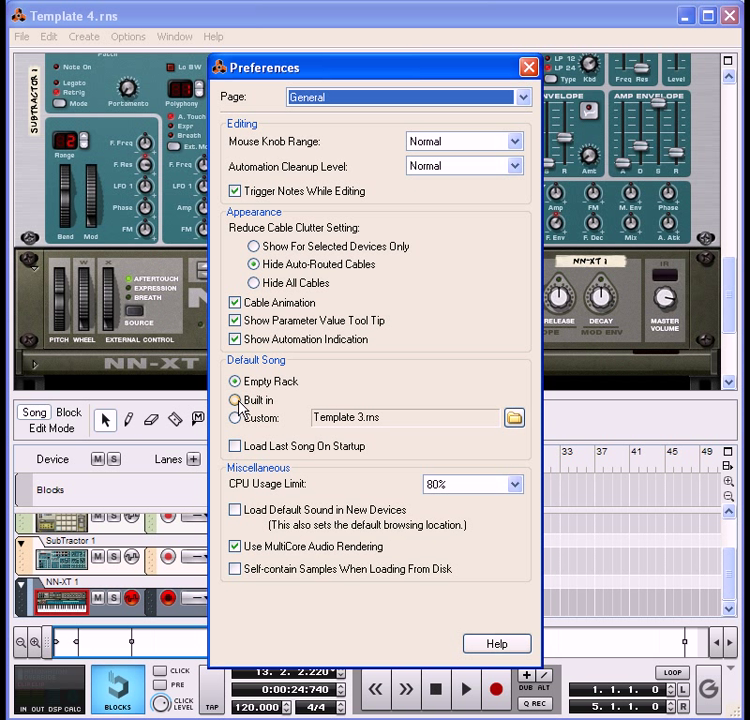
pyautogui.click(236, 421)
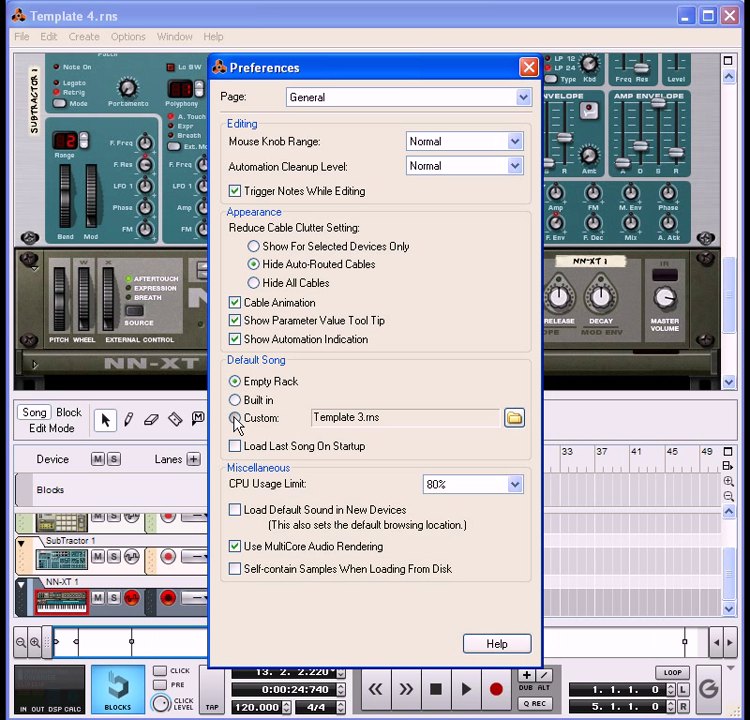
pyautogui.click(514, 419)
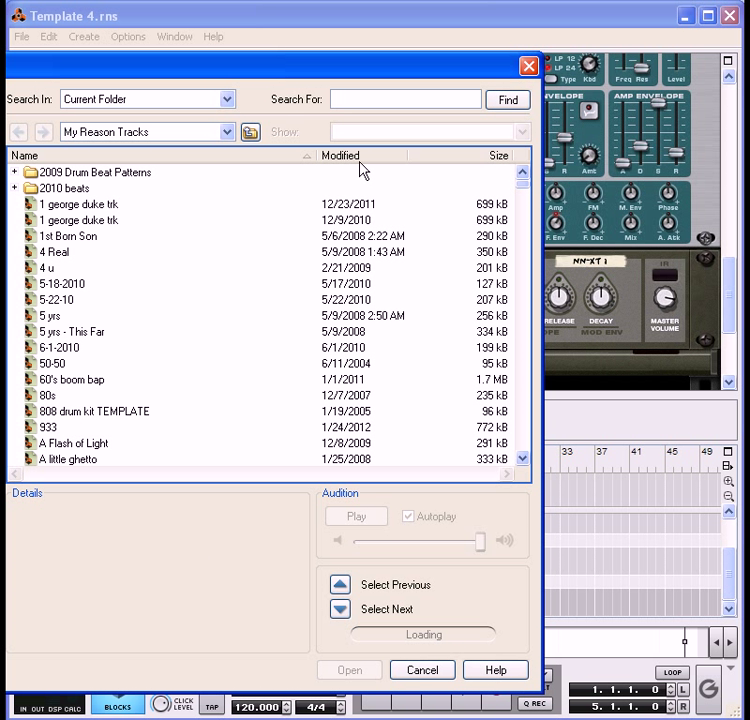
pyautogui.click(356, 158)
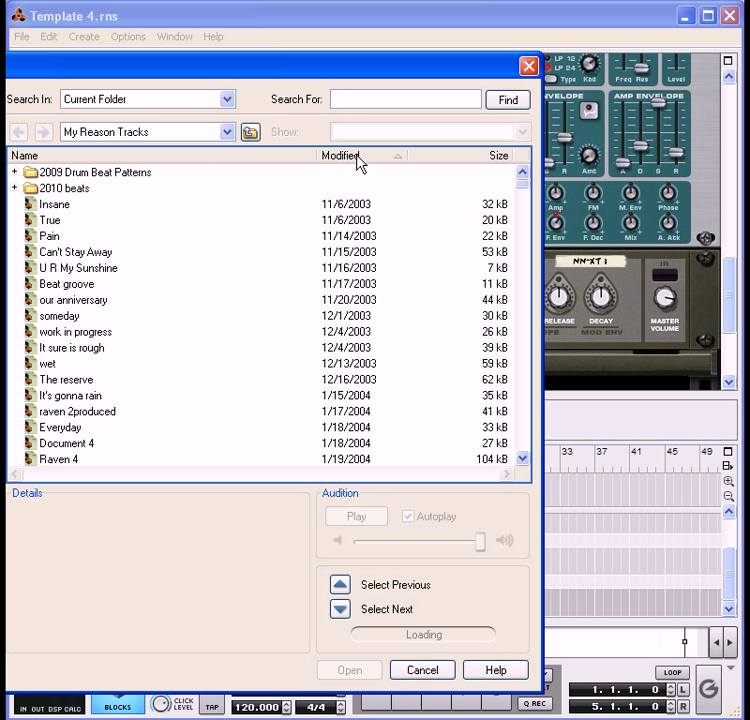
pyautogui.click(351, 158)
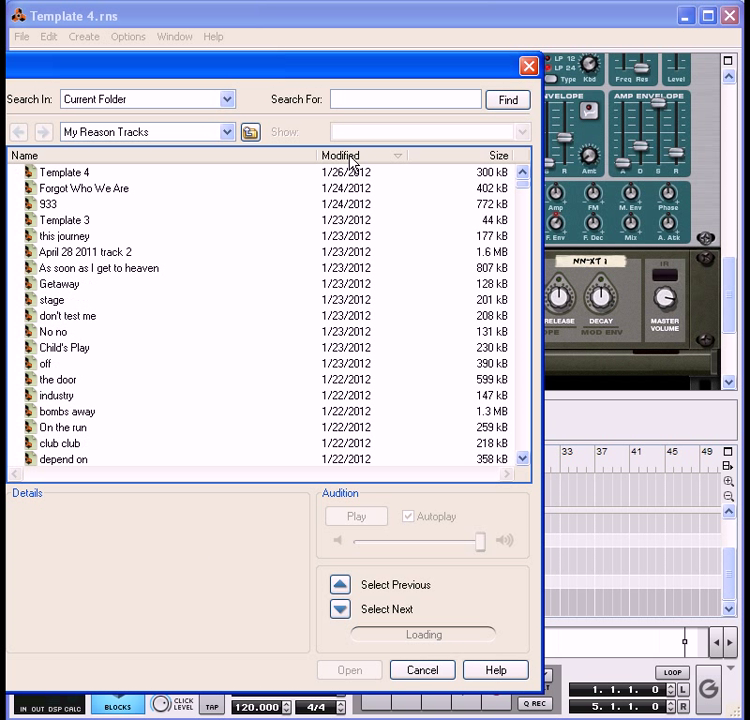
pyautogui.doubleClick(56, 174)
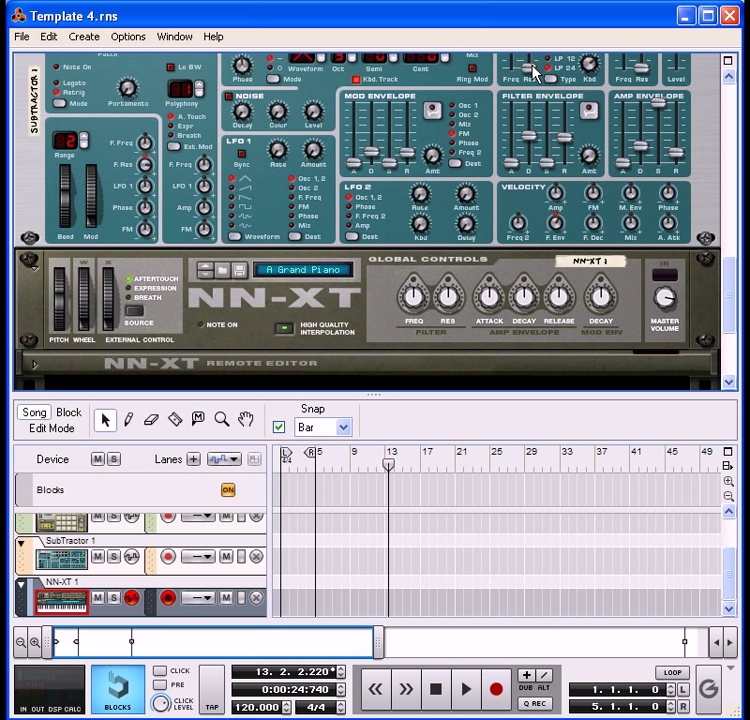
# Step: Close Preferences and start a new song, Document 2, containing the template's devices
pyautogui.click(529, 67)
pyautogui.click(20, 38)
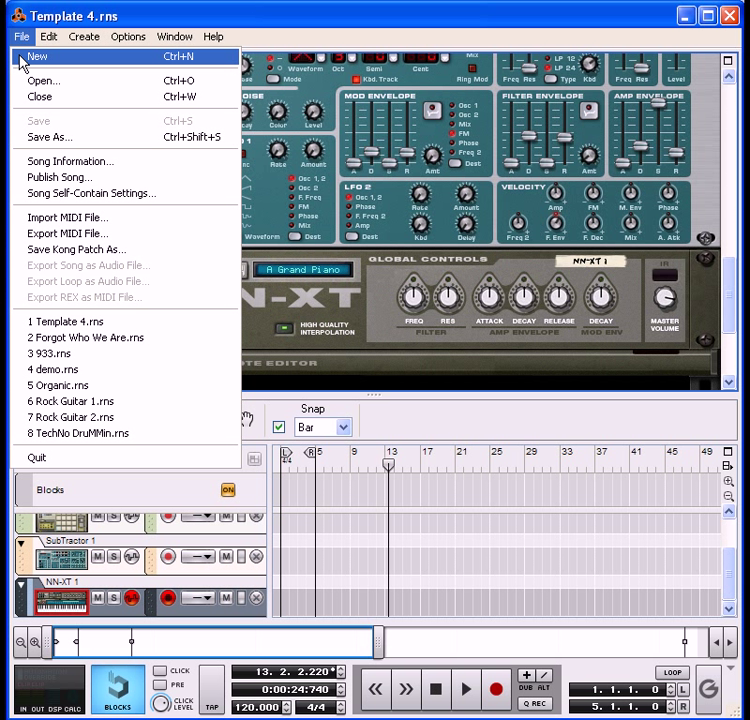
pyautogui.click(20, 57)
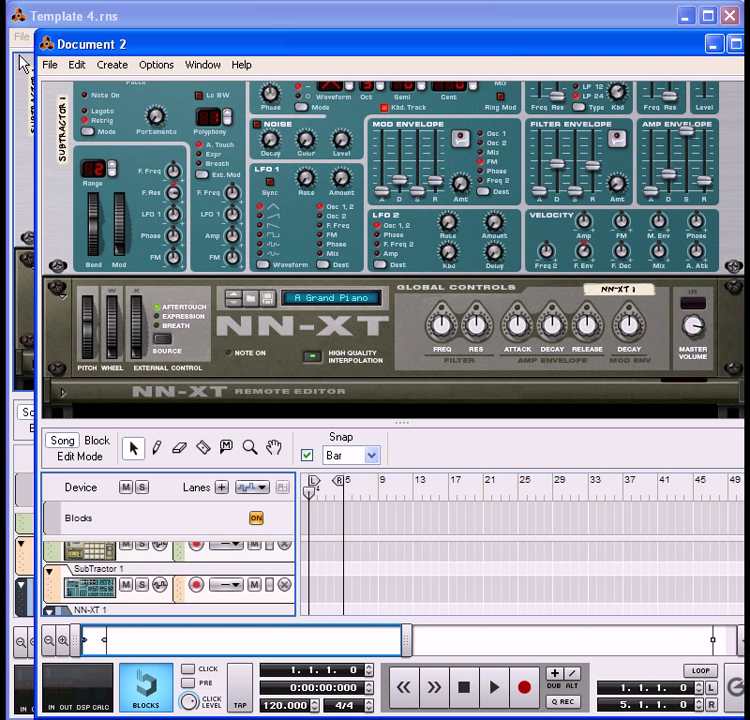
pyautogui.moveTo(172, 50); pyautogui.dragTo(148, 22)
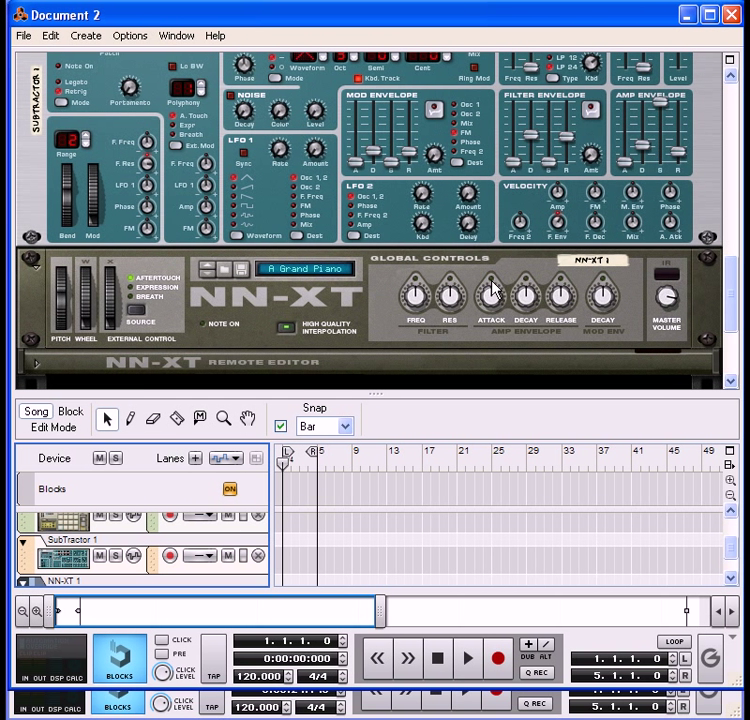
pyautogui.moveTo(731, 308); pyautogui.dragTo(714, 272)
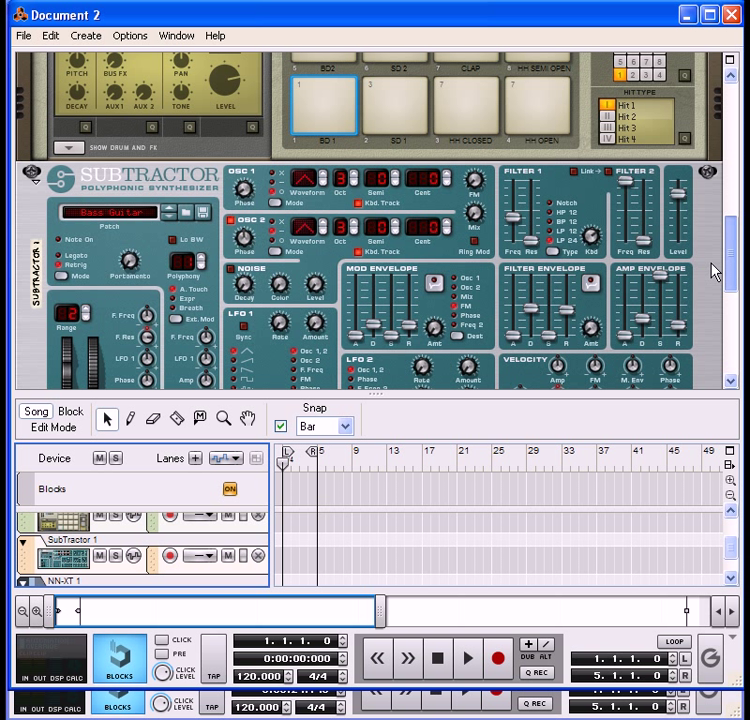